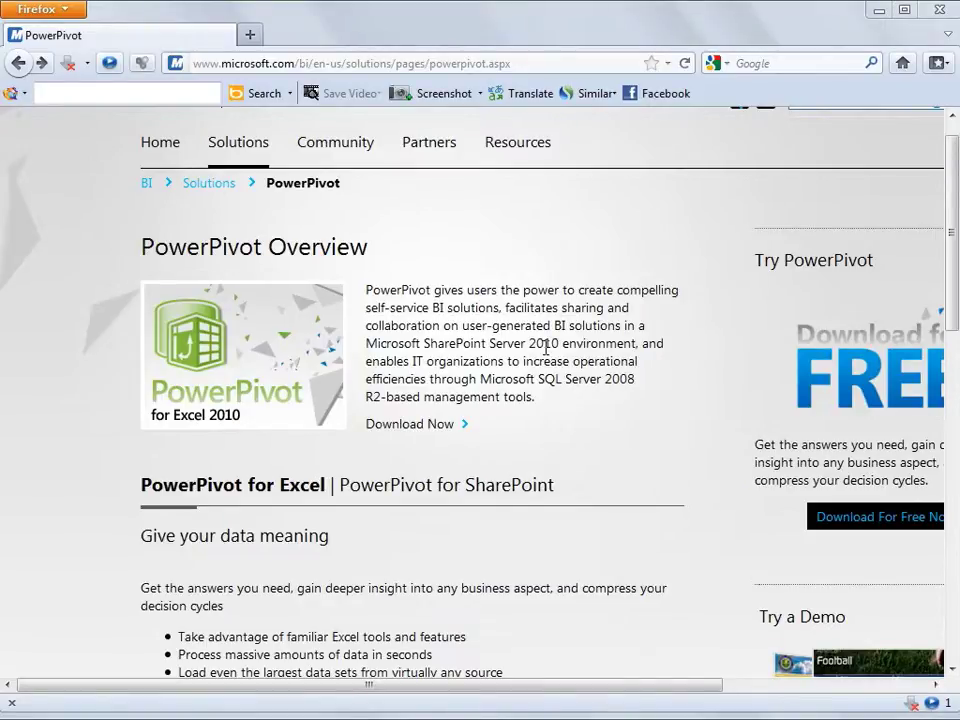
# - Download the English PowerPivot_for_Excel_x86.msi installer (90.6 MB) from the Download Center
pyautogui.moveTo(690, 686); pyautogui.dragTo(822, 697)
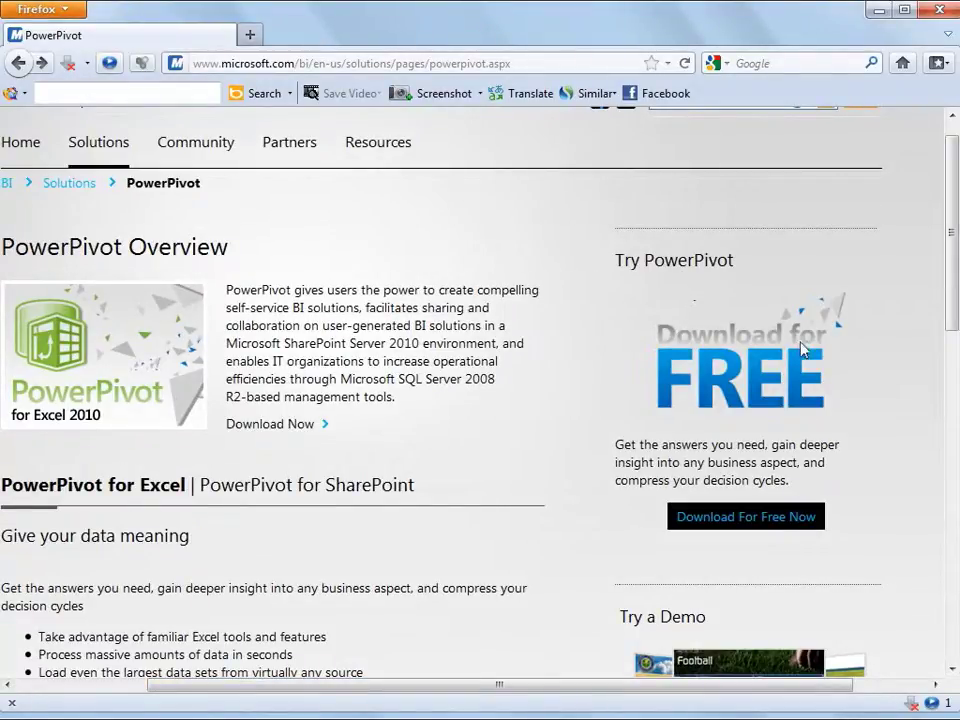
pyautogui.click(740, 520)
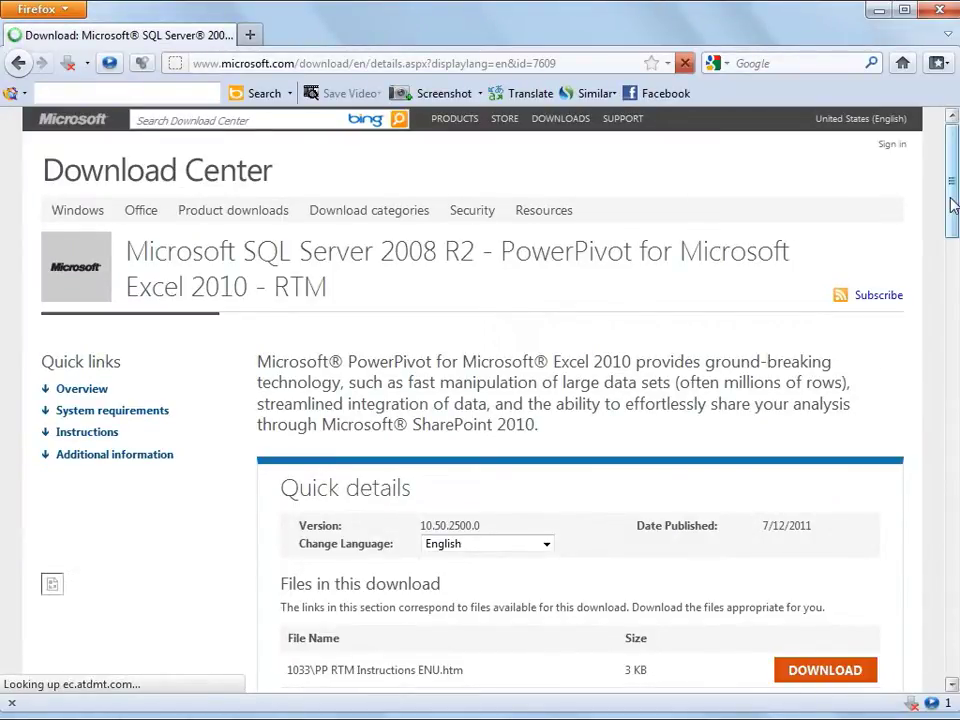
pyautogui.moveTo(952, 205); pyautogui.dragTo(955, 279)
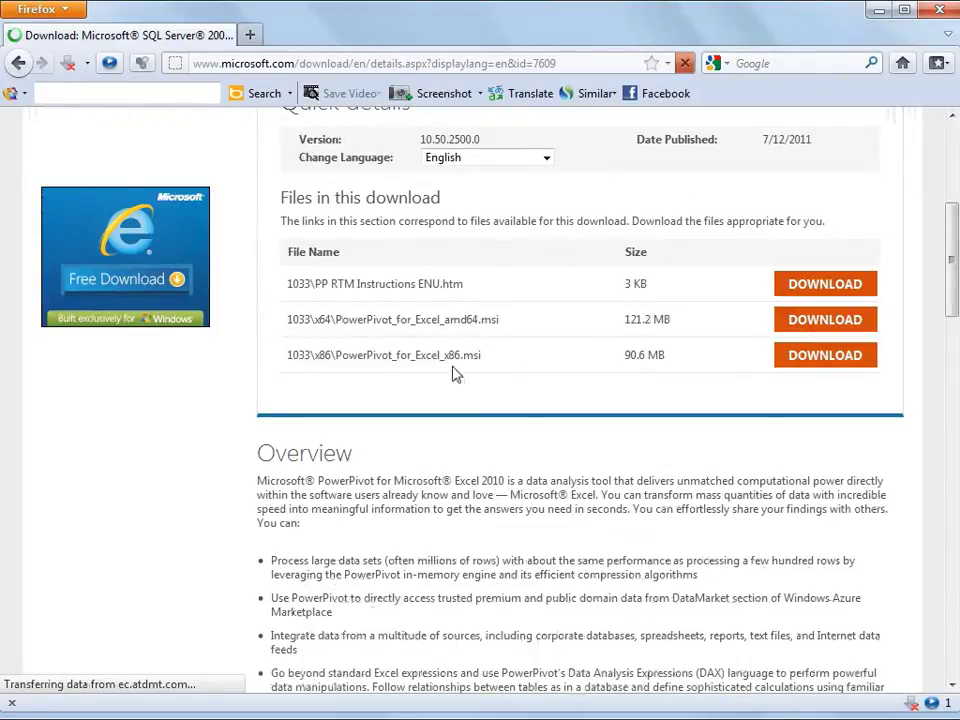
pyautogui.click(546, 160)
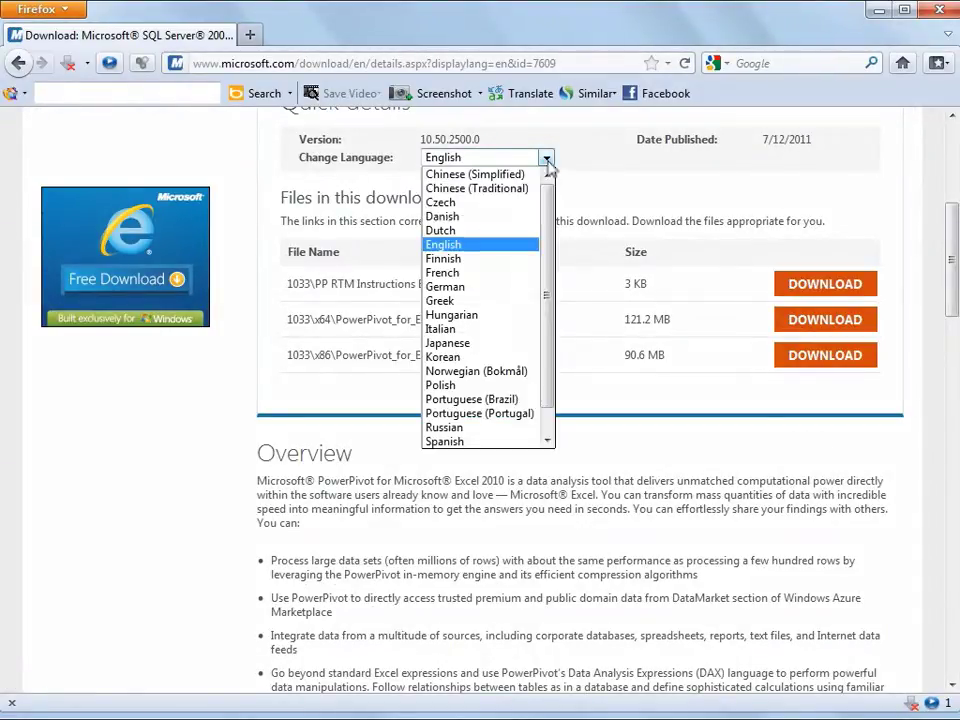
pyautogui.click(546, 160)
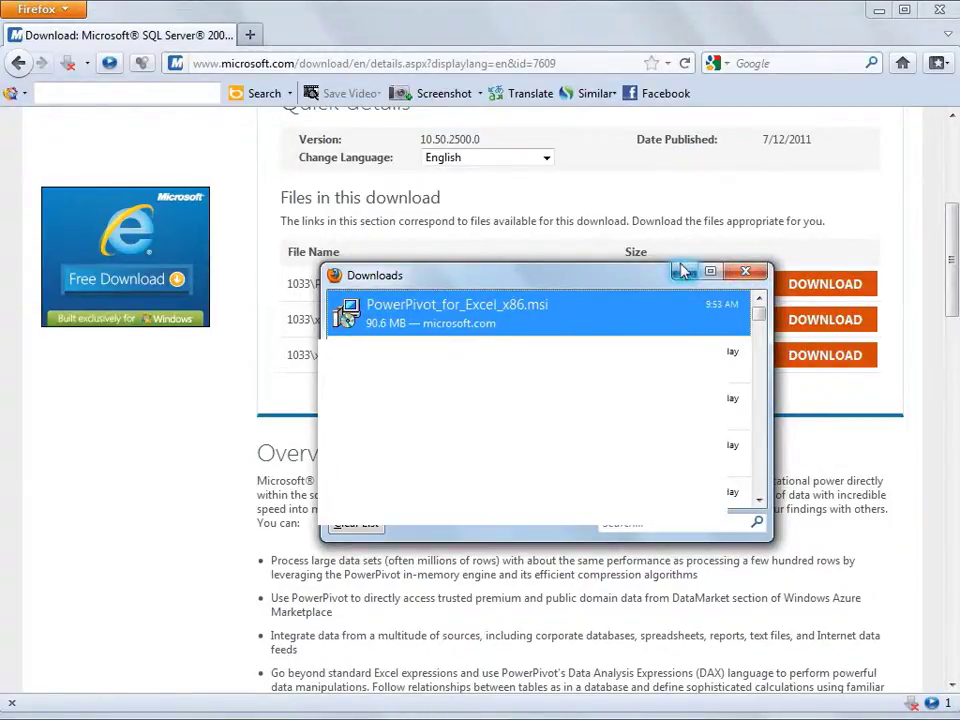
# - Launch PowerPivot_for_Excel_x86.msi from Firefox's Downloads list, then close the list
pyautogui.click(636, 250)
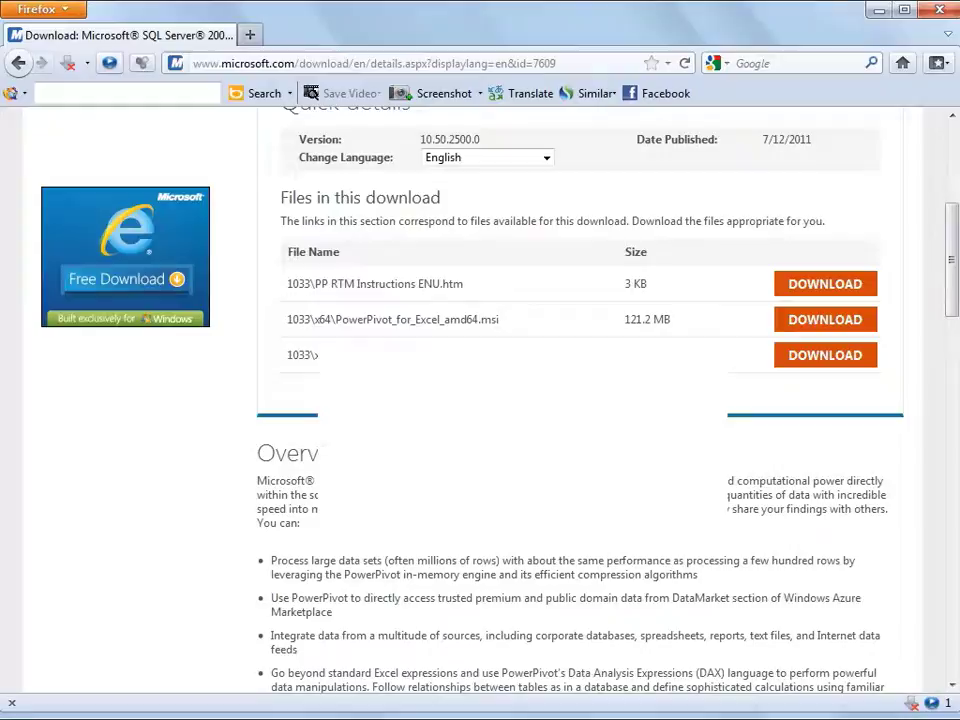
pyautogui.rightClick(586, 313)
pyautogui.click(598, 322)
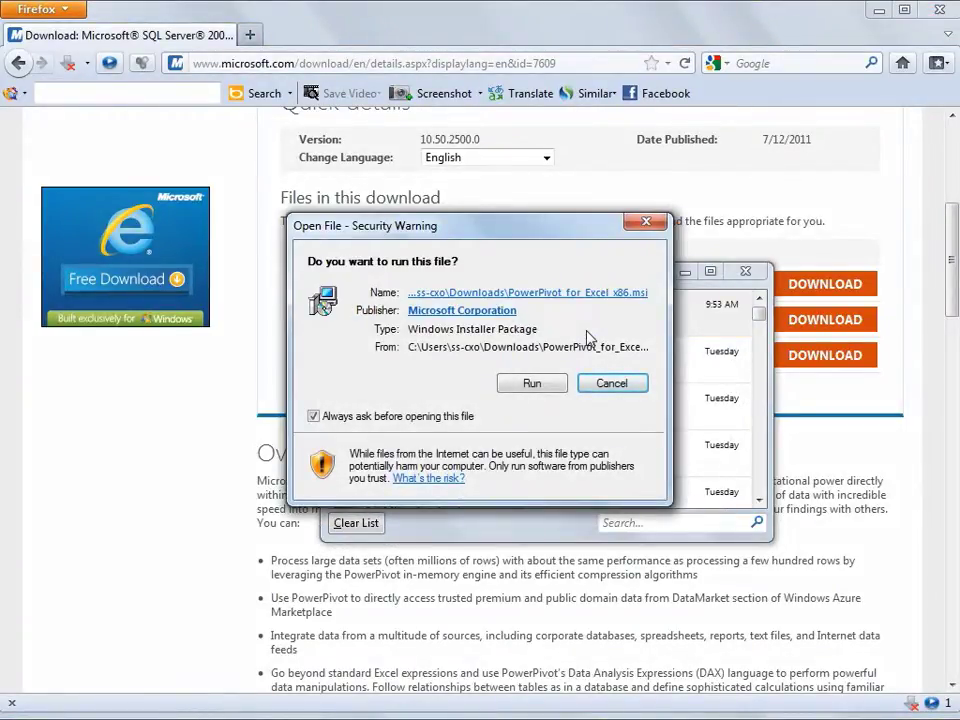
pyautogui.click(745, 272)
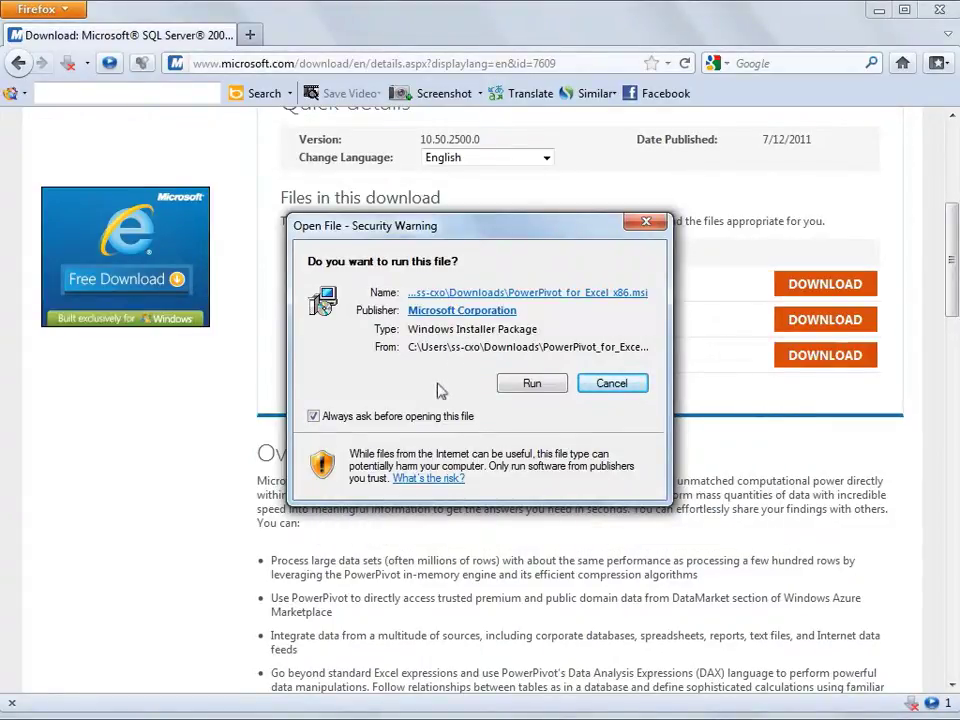
# - Run the installer, accept the license terms and register under the name 'SurabhiXOMath'
pyautogui.click(536, 387)
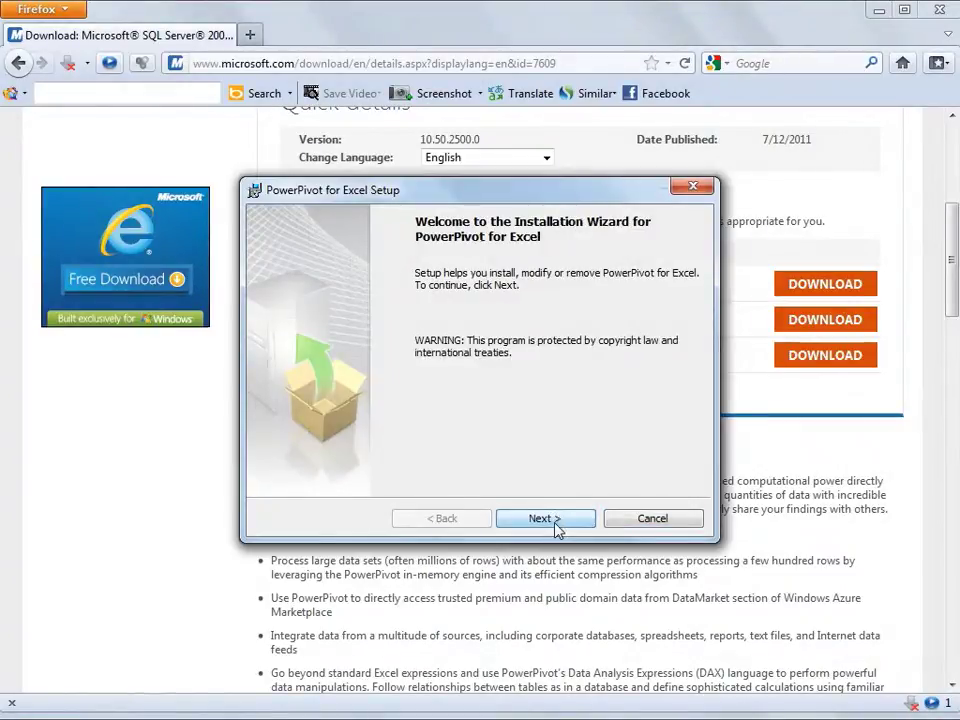
pyautogui.click(557, 527)
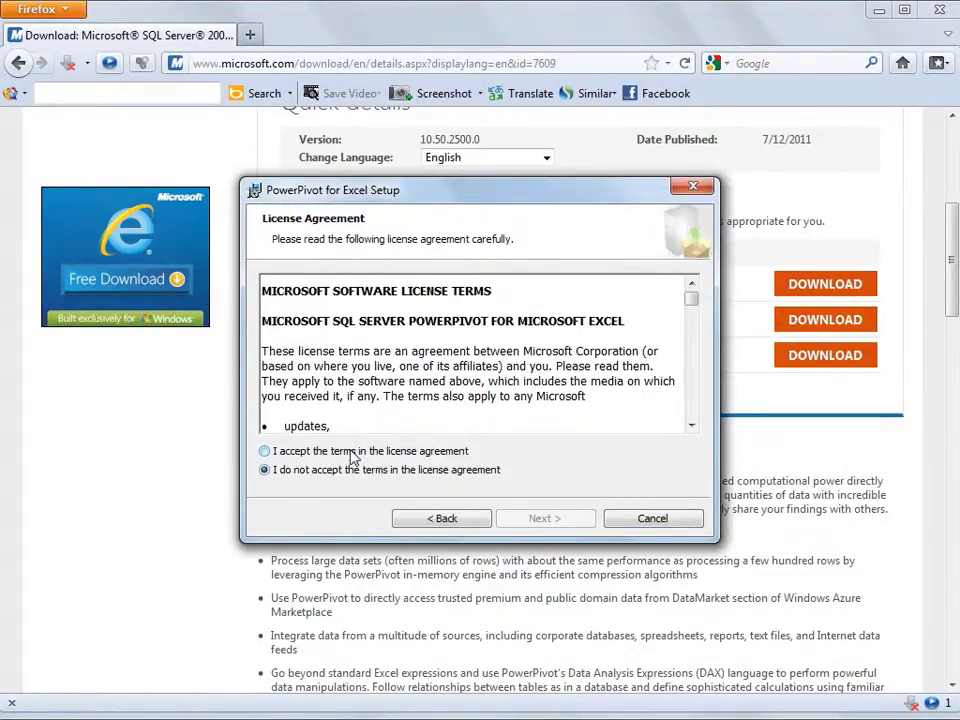
pyautogui.click(272, 453)
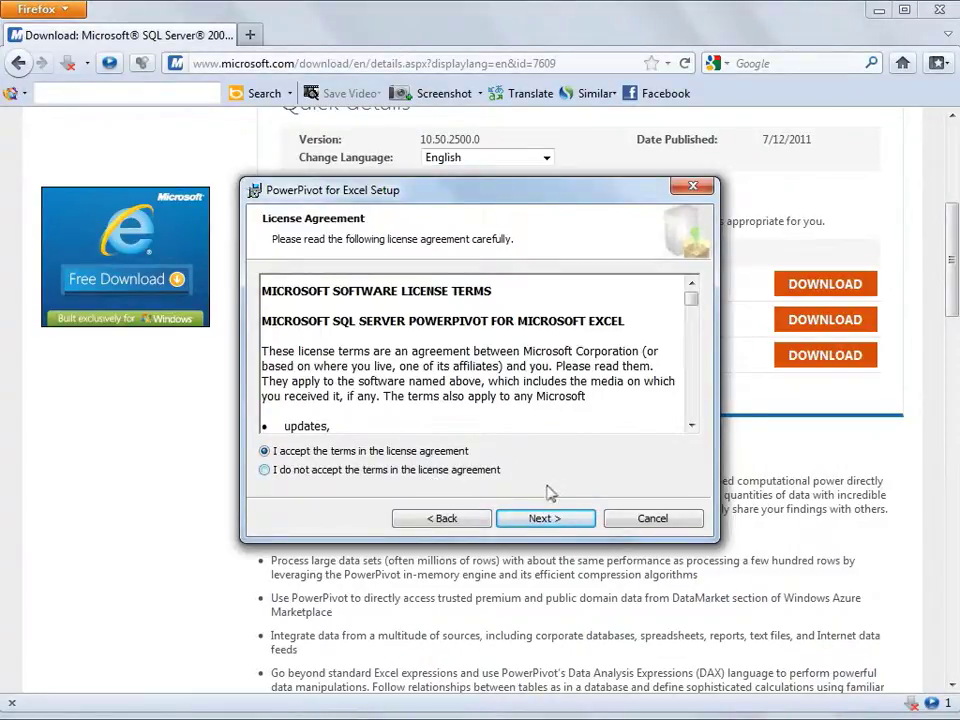
pyautogui.click(543, 521)
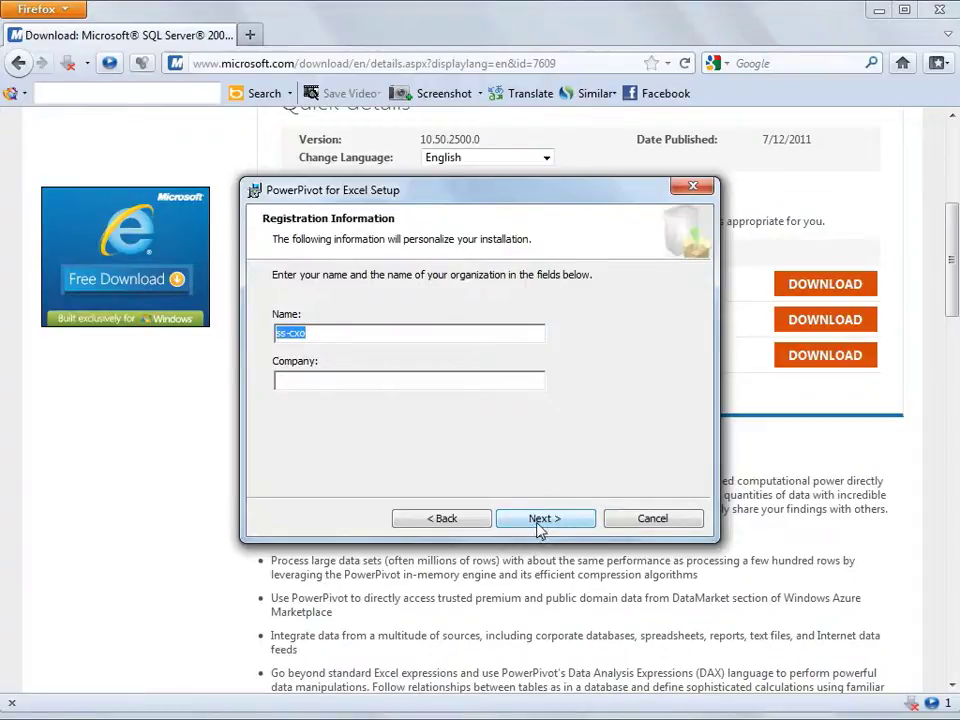
pyautogui.write('S')
pyautogui.write('urabhi')
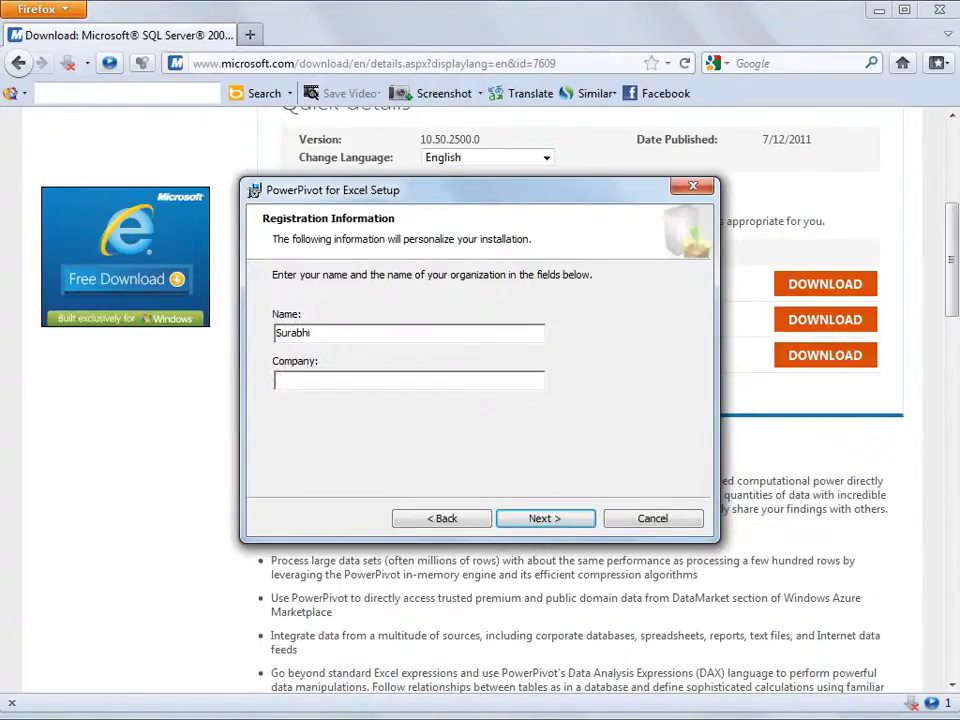
pyautogui.write('XOM')
pyautogui.write('ath')
pyautogui.click(560, 517)
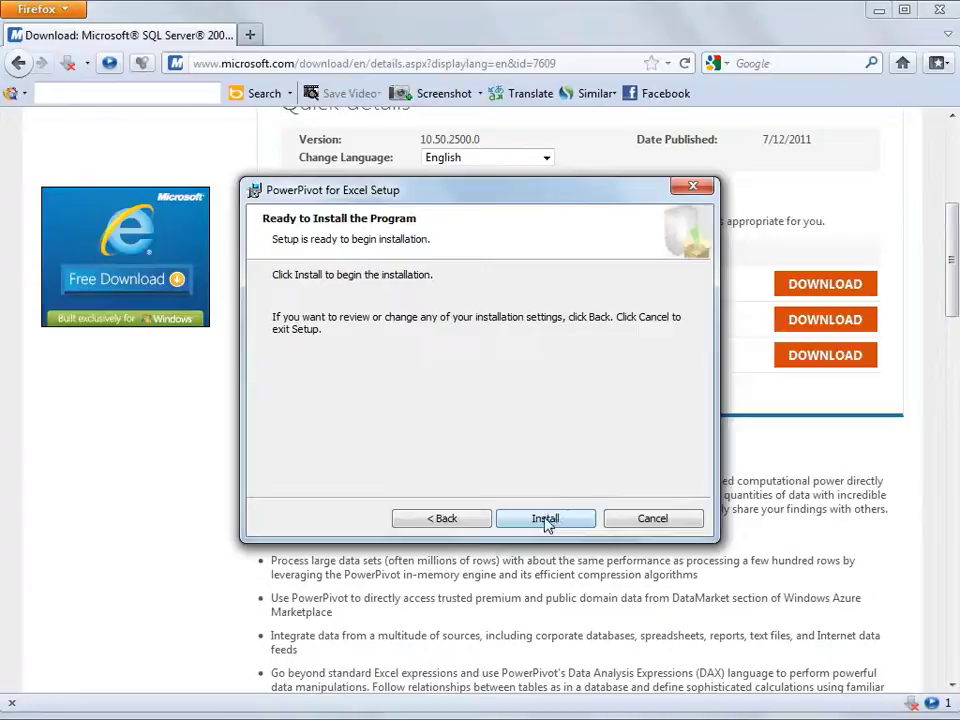
# - Install PowerPivot for Excel and close Setup once installation finishes
pyautogui.click(549, 520)
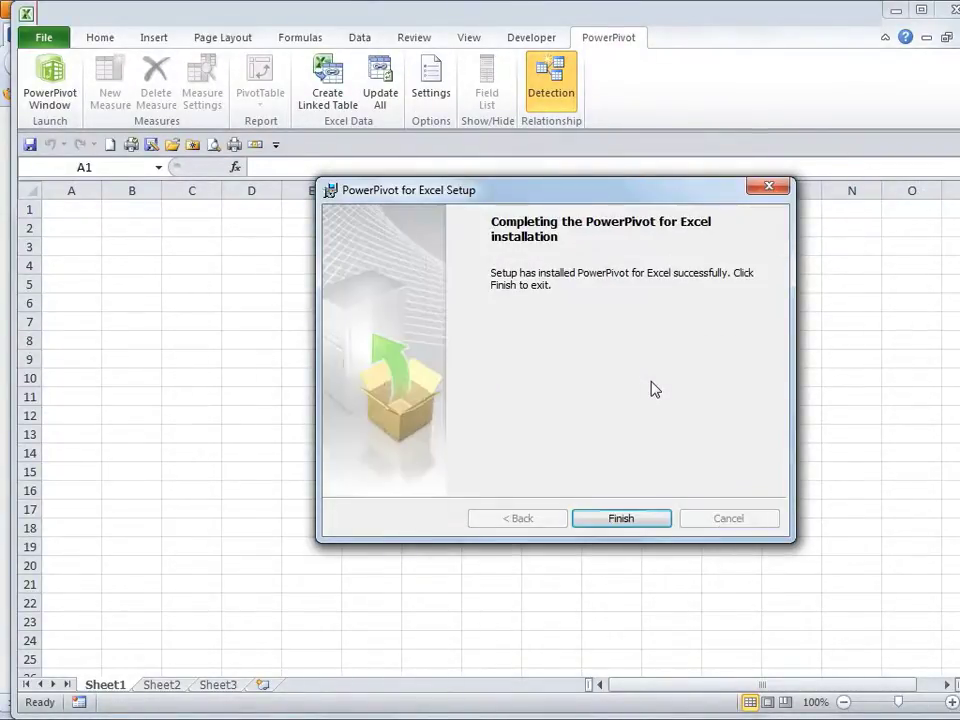
pyautogui.click(633, 517)
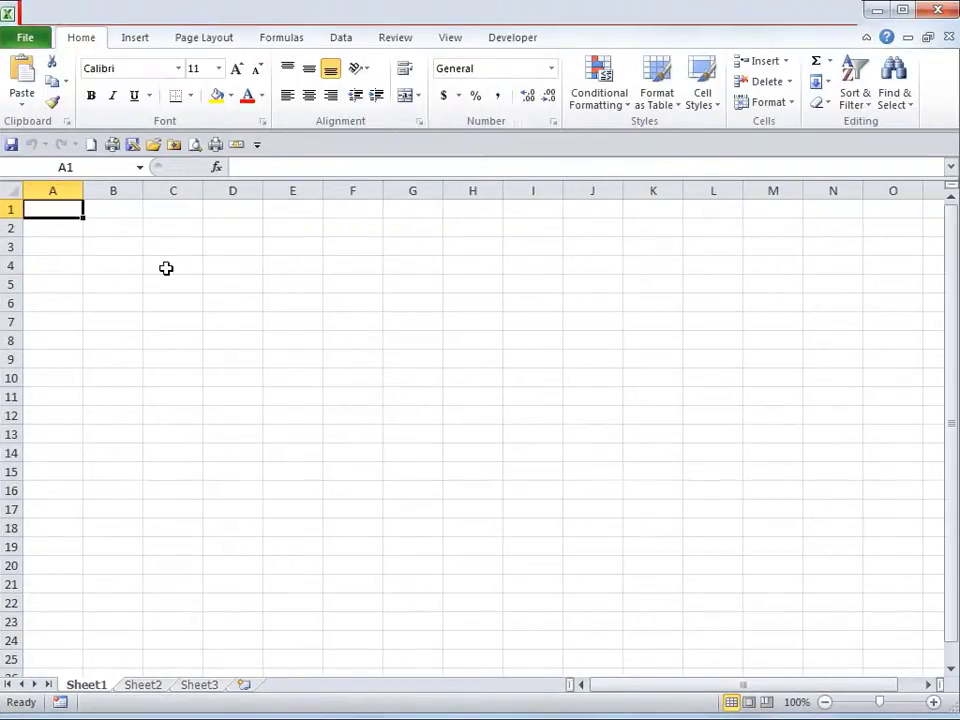
# - In Excel Options' Add-Ins page, select the inactive PowerPivot for Excel and set Manage to COM Add-ins
pyautogui.click(37, 37)
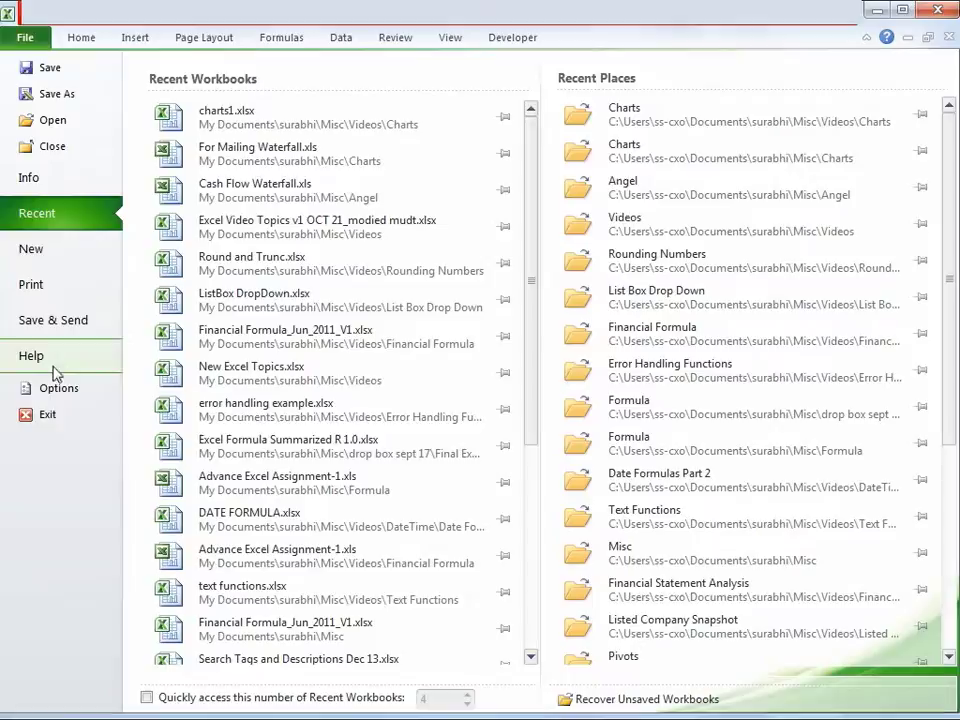
pyautogui.click(70, 390)
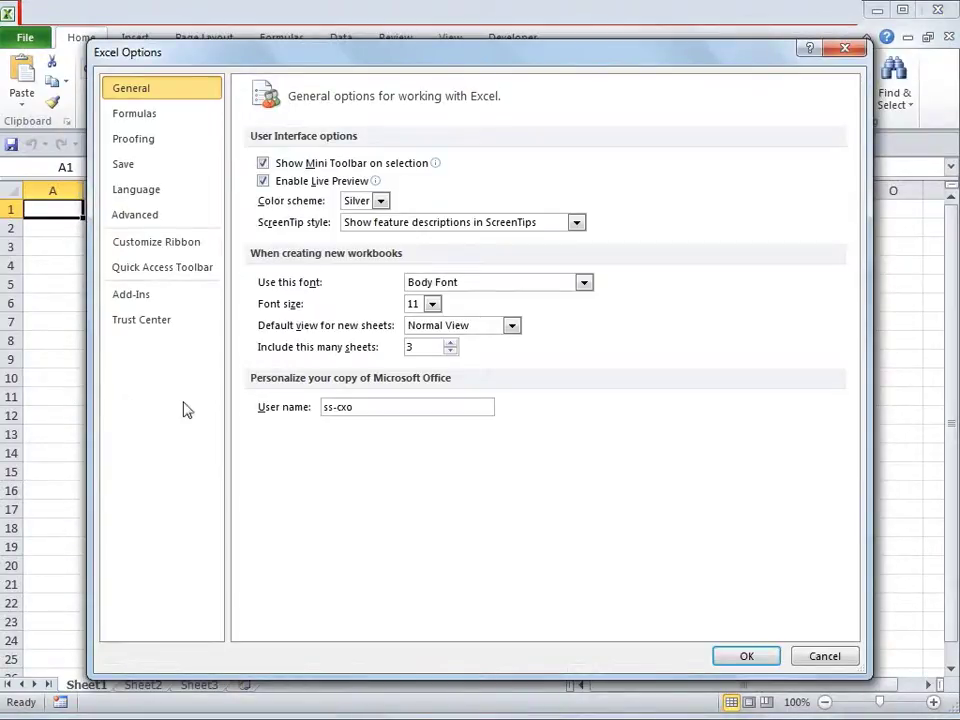
pyautogui.click(172, 302)
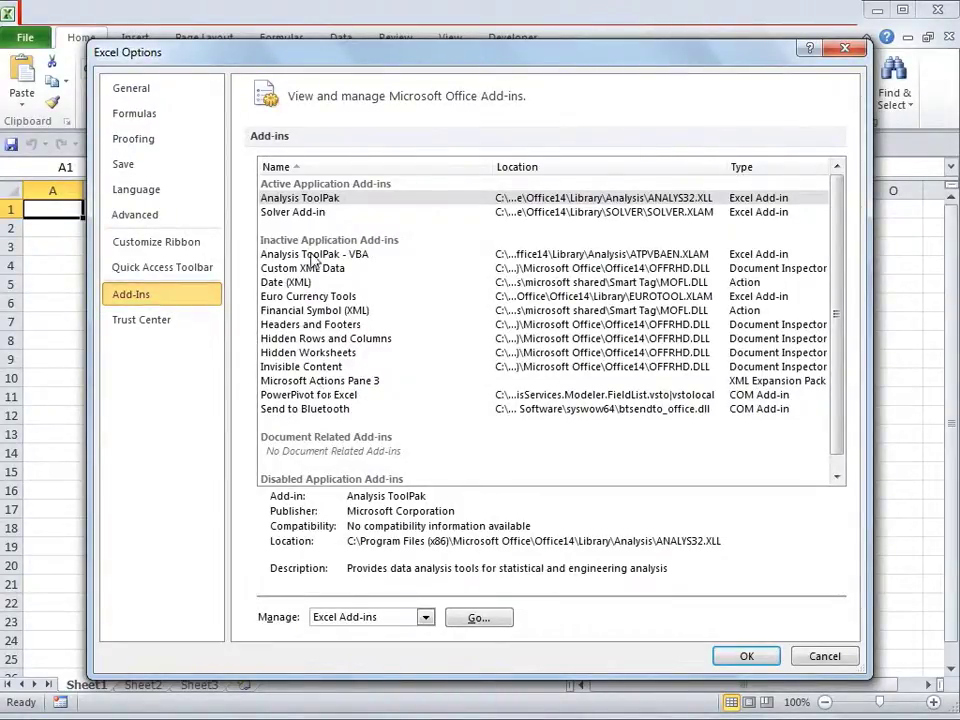
pyautogui.click(334, 396)
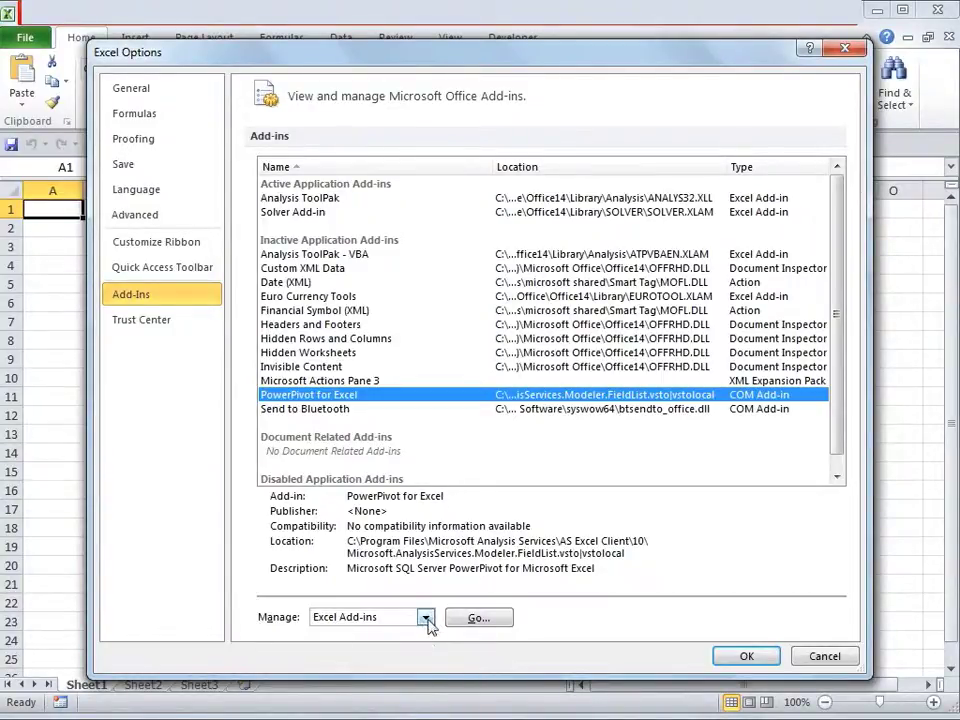
pyautogui.click(425, 618)
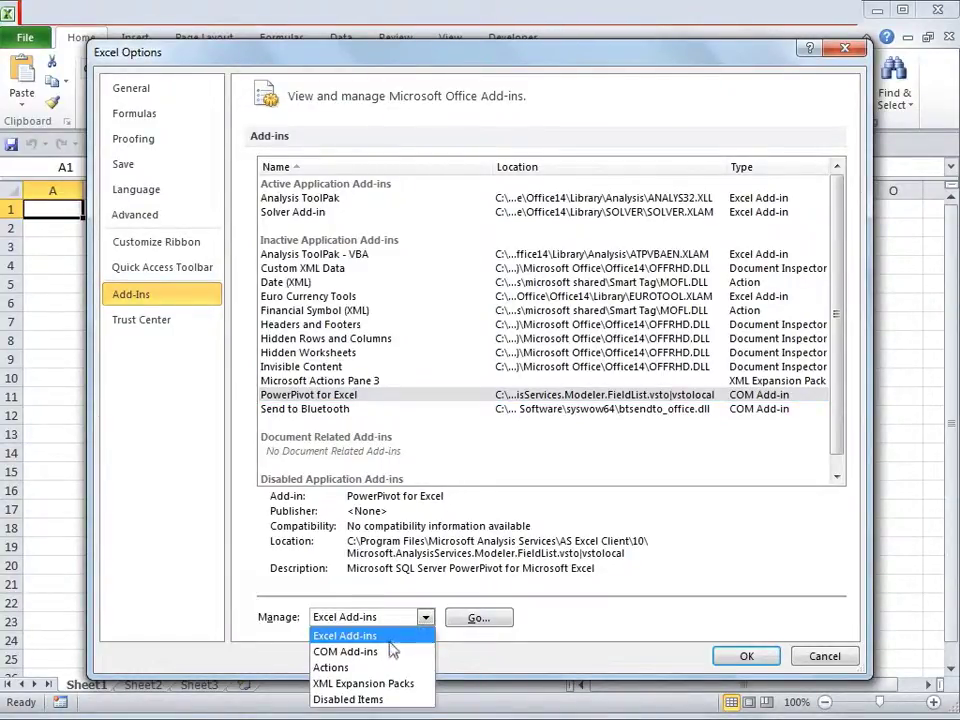
pyautogui.click(388, 652)
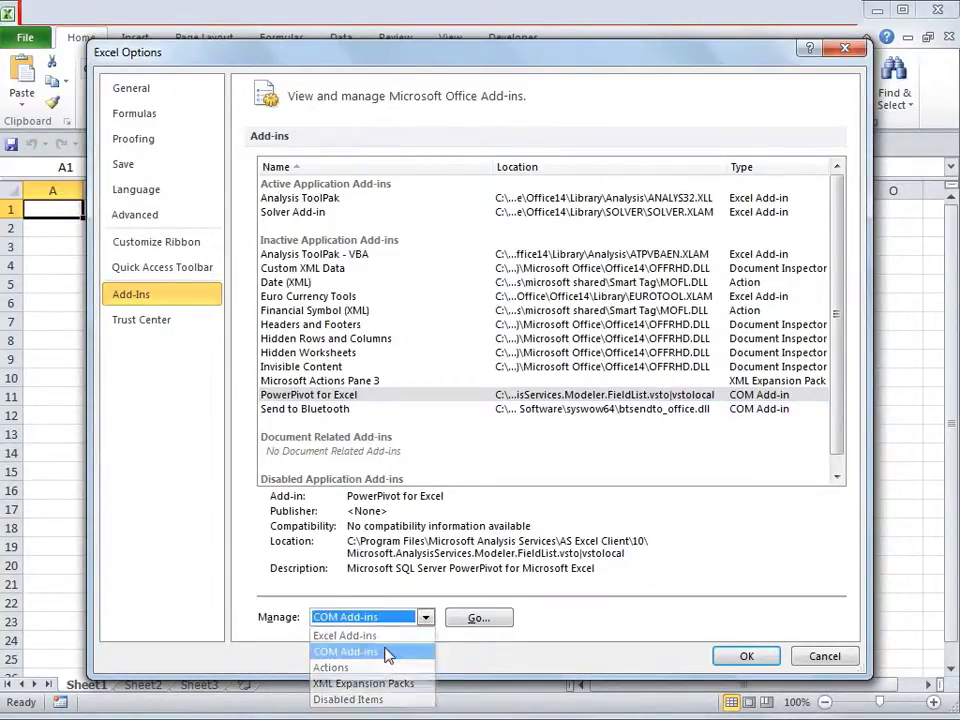
# - Tick PowerPivot for Excel in the COM Add-Ins list, confirm, and show the PowerPivot ribbon tab
pyautogui.click(490, 619)
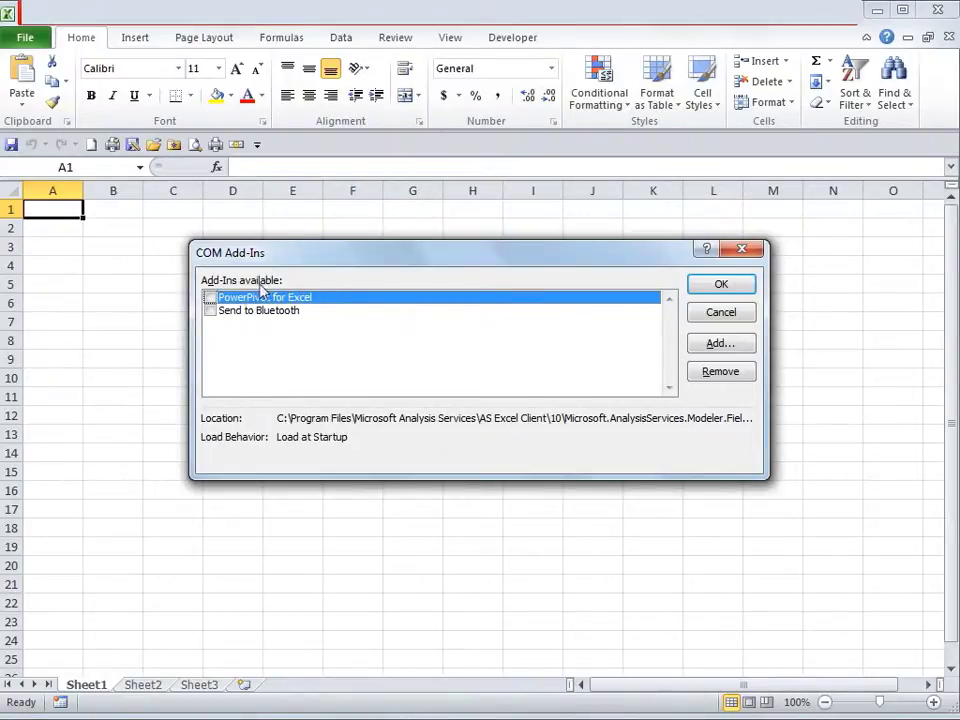
pyautogui.click(209, 297)
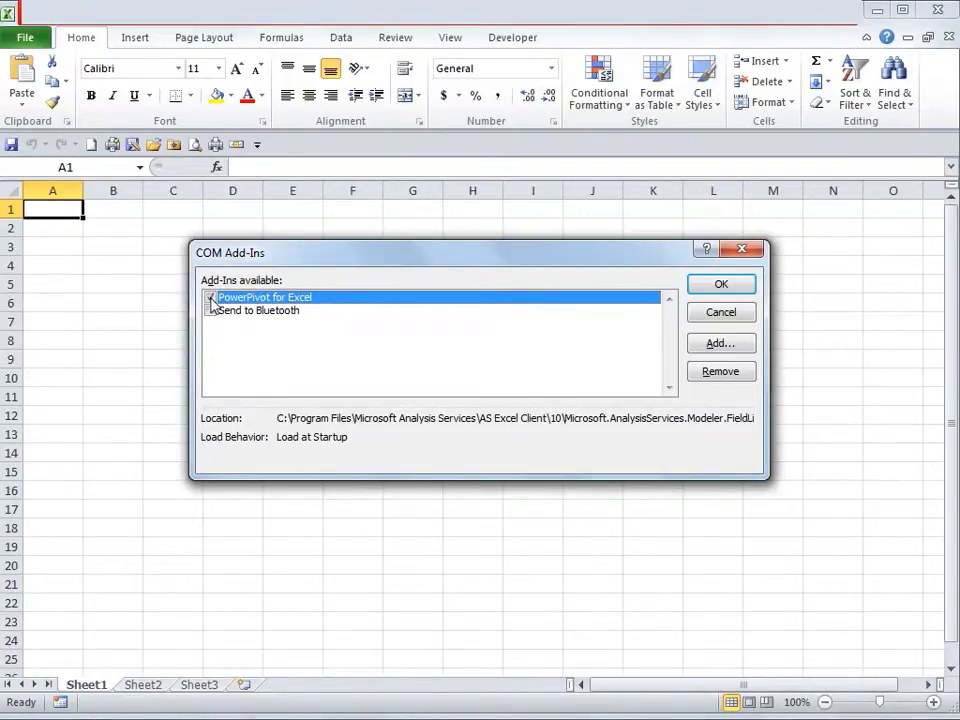
pyautogui.click(722, 286)
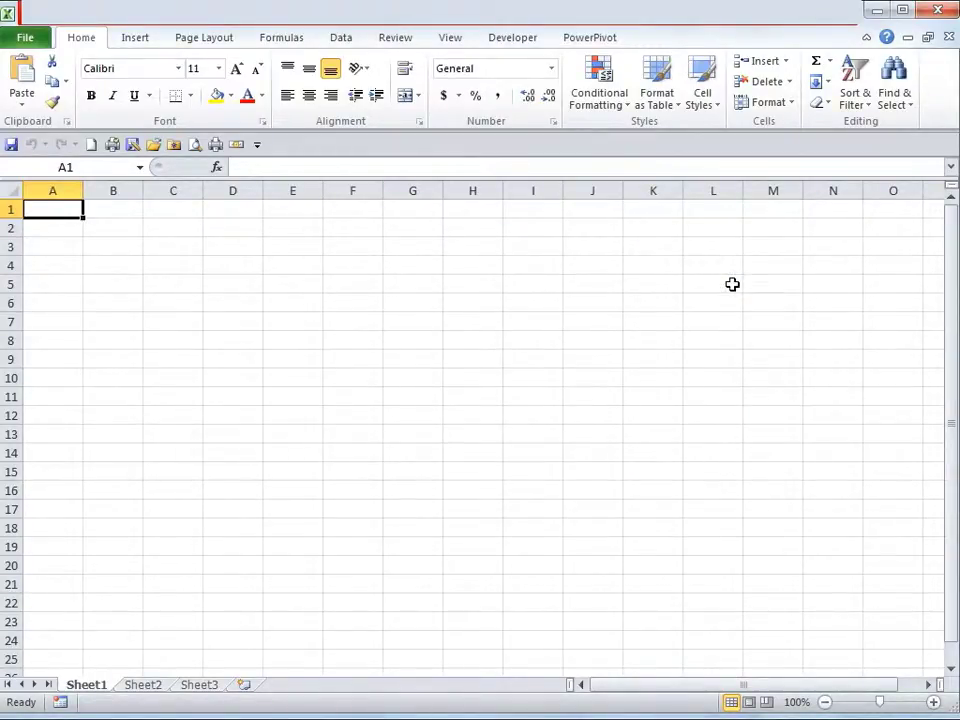
pyautogui.click(588, 40)
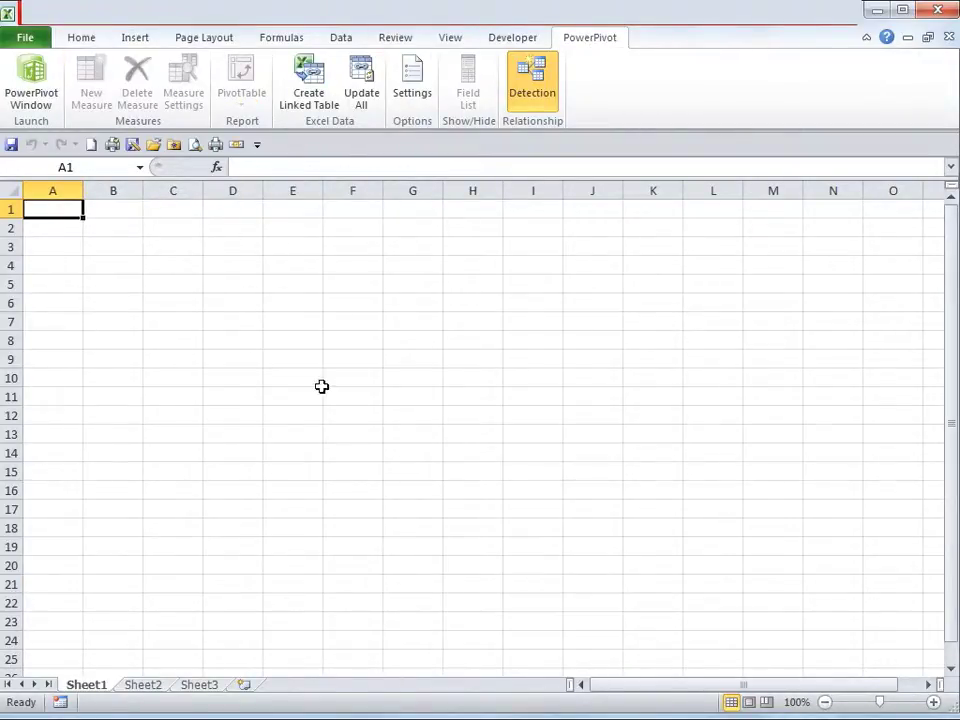